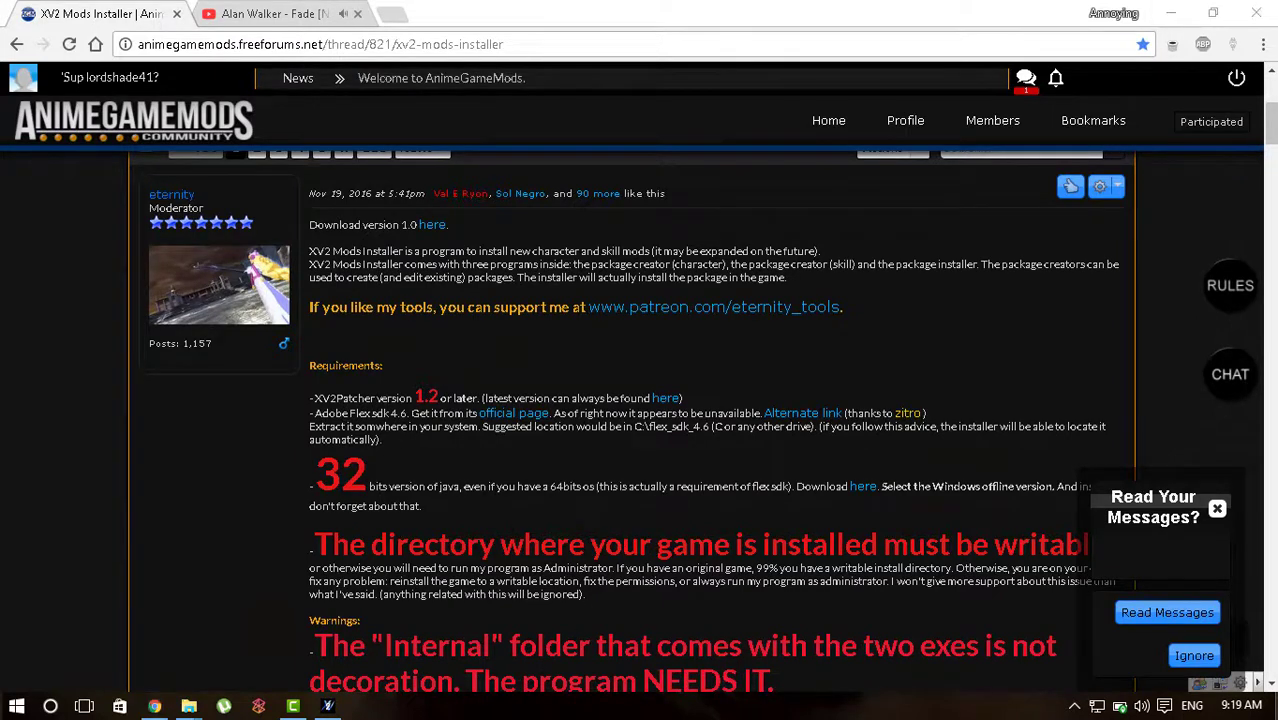
Hide Chrome with Win+D to reveal the Dragon Ball desktop wallpaper.
key(super+d)
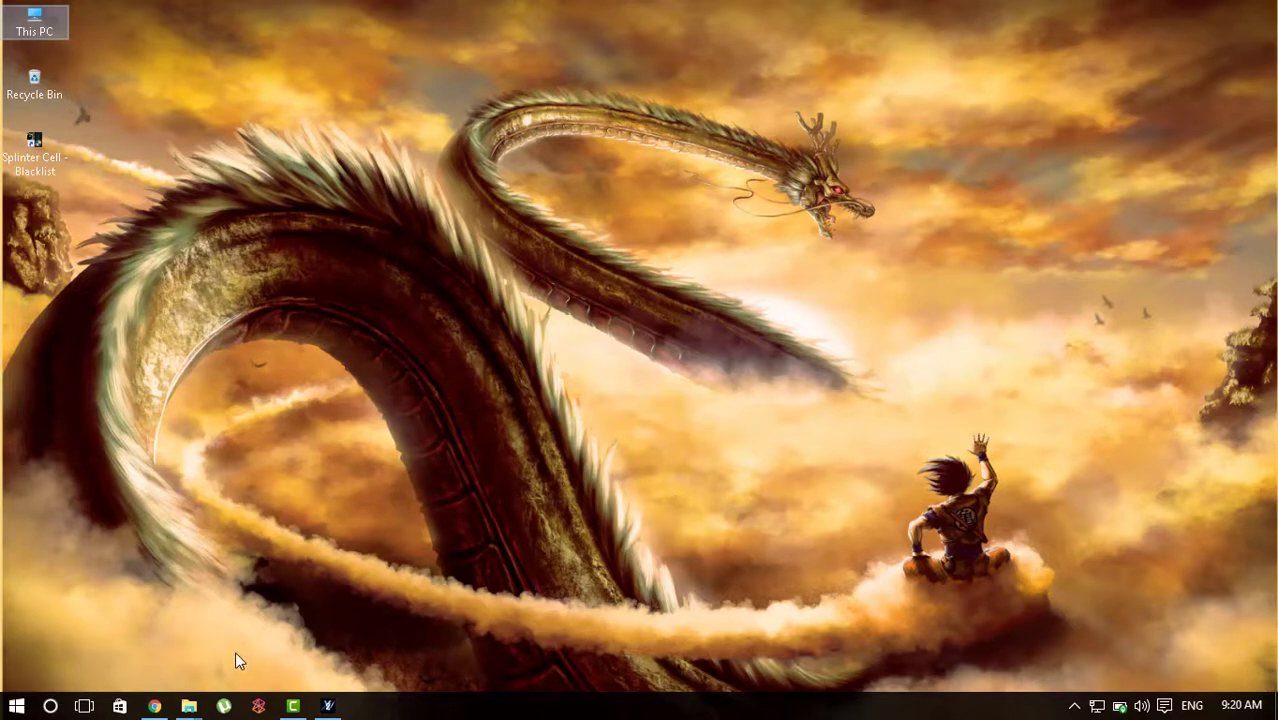
Bring back Chrome, then the installer prompt for Goku (Ultra Instinct) v1 by Teddy.
click(155, 706)
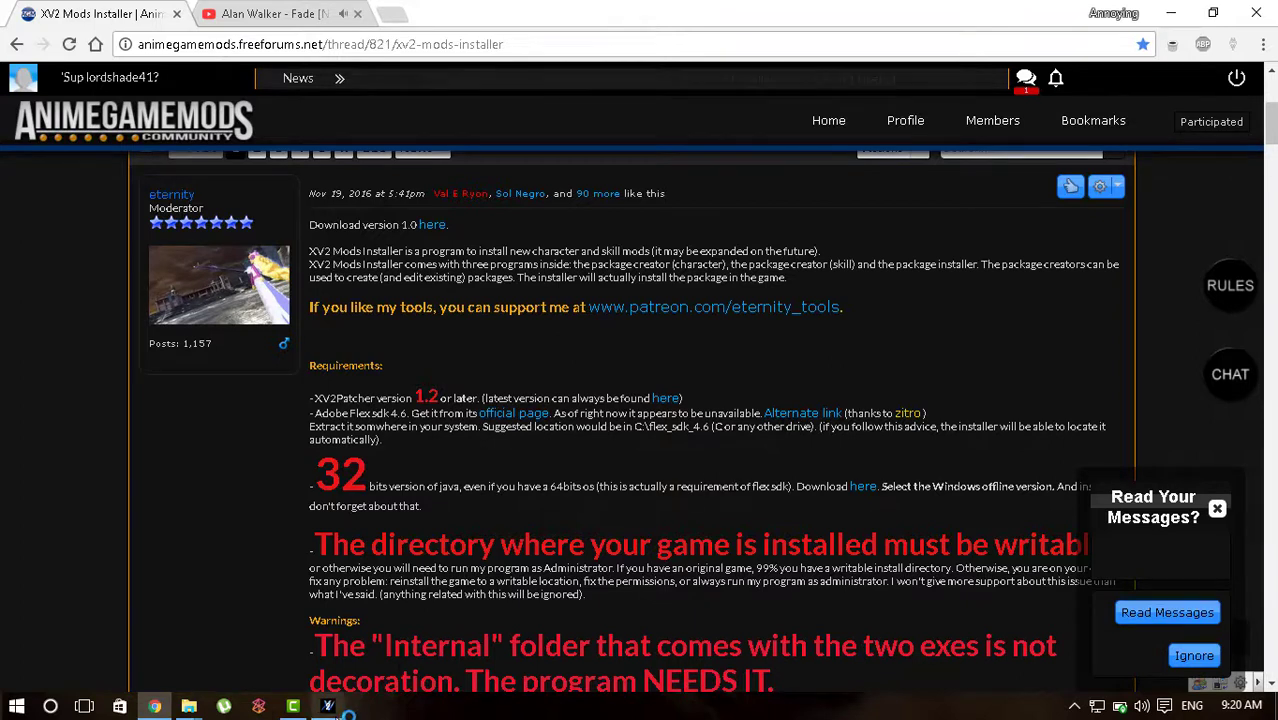
click(413, 633)
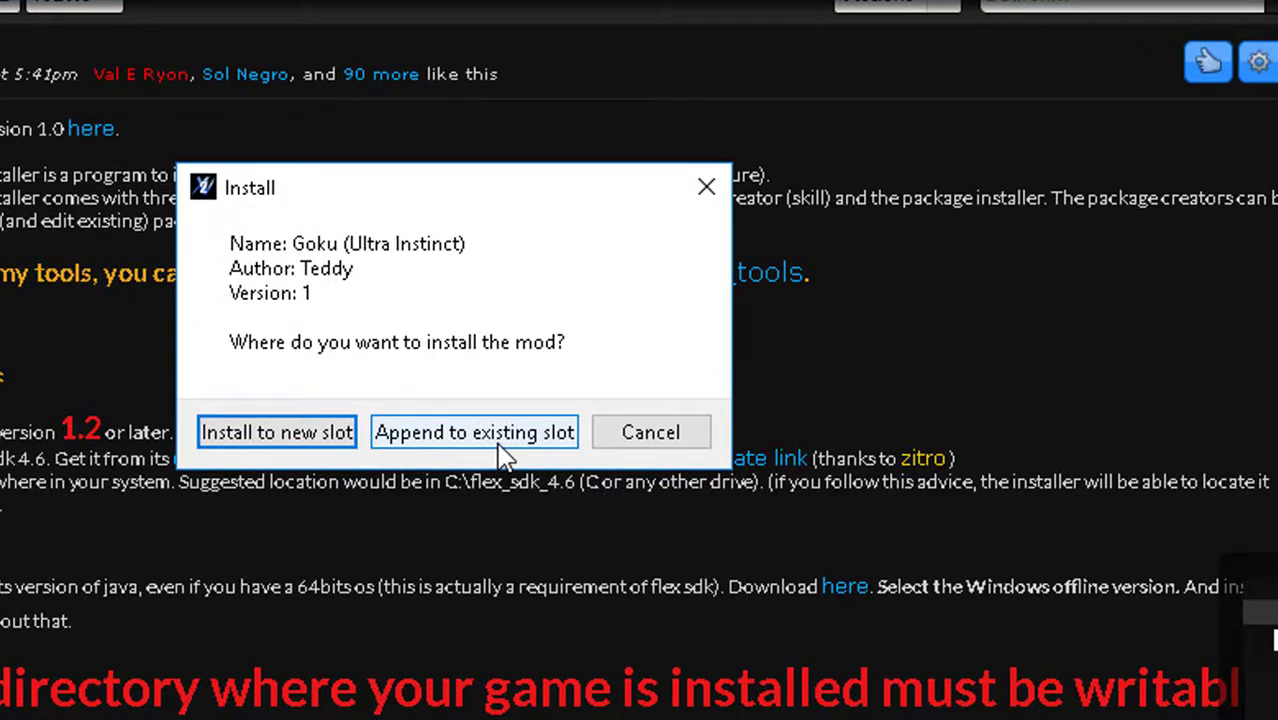
Try a new-slot Goku install, then dismiss the compiler errors and the undo and close notices.
click(317, 446)
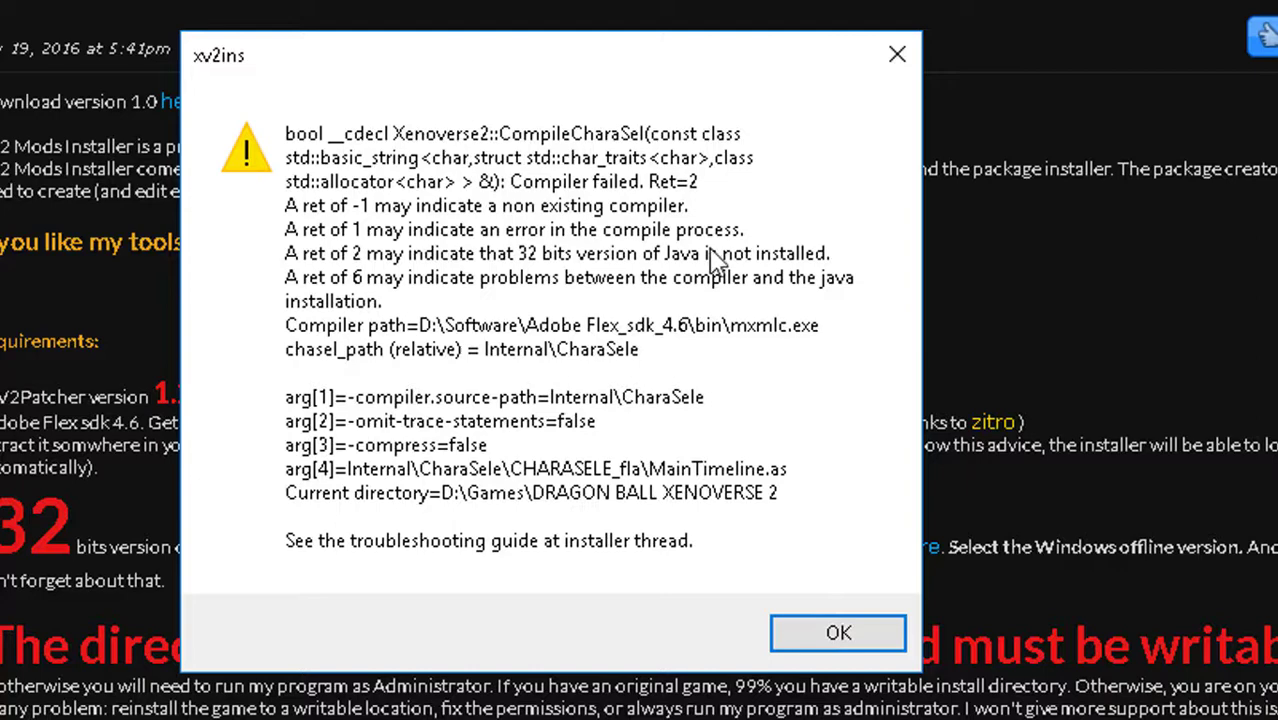
click(851, 640)
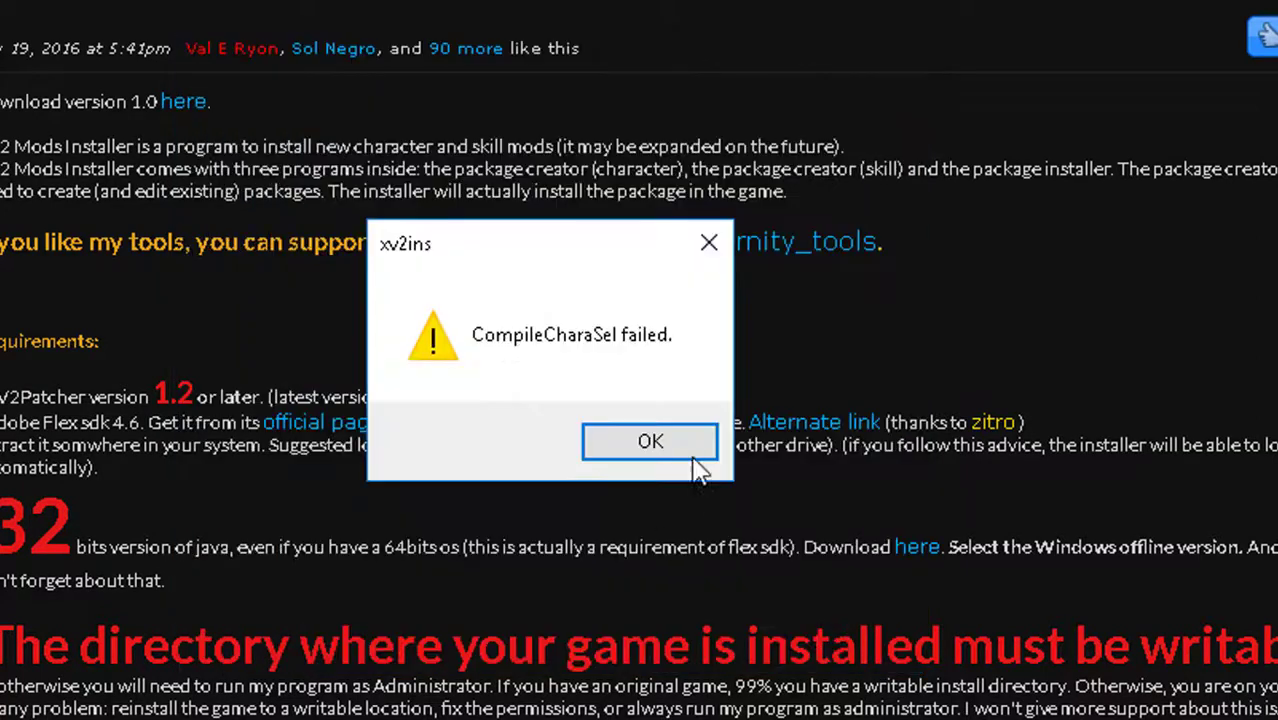
click(656, 446)
click(716, 446)
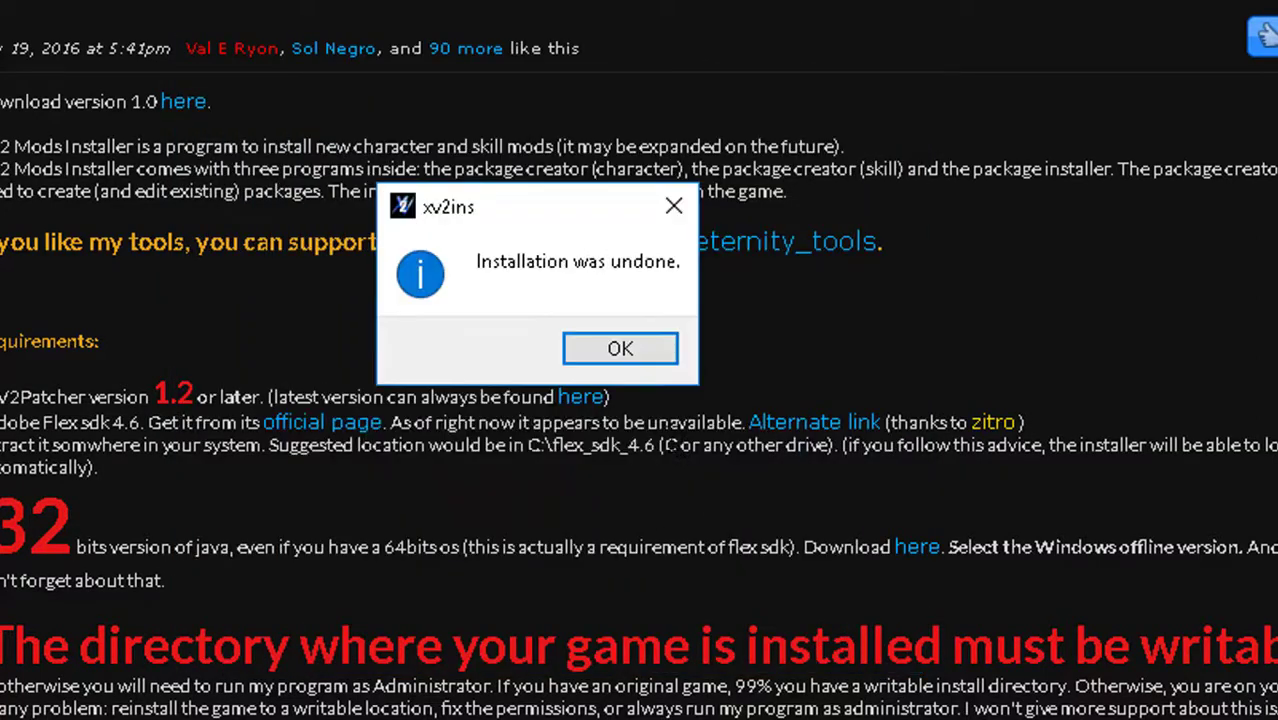
click(640, 350)
click(660, 446)
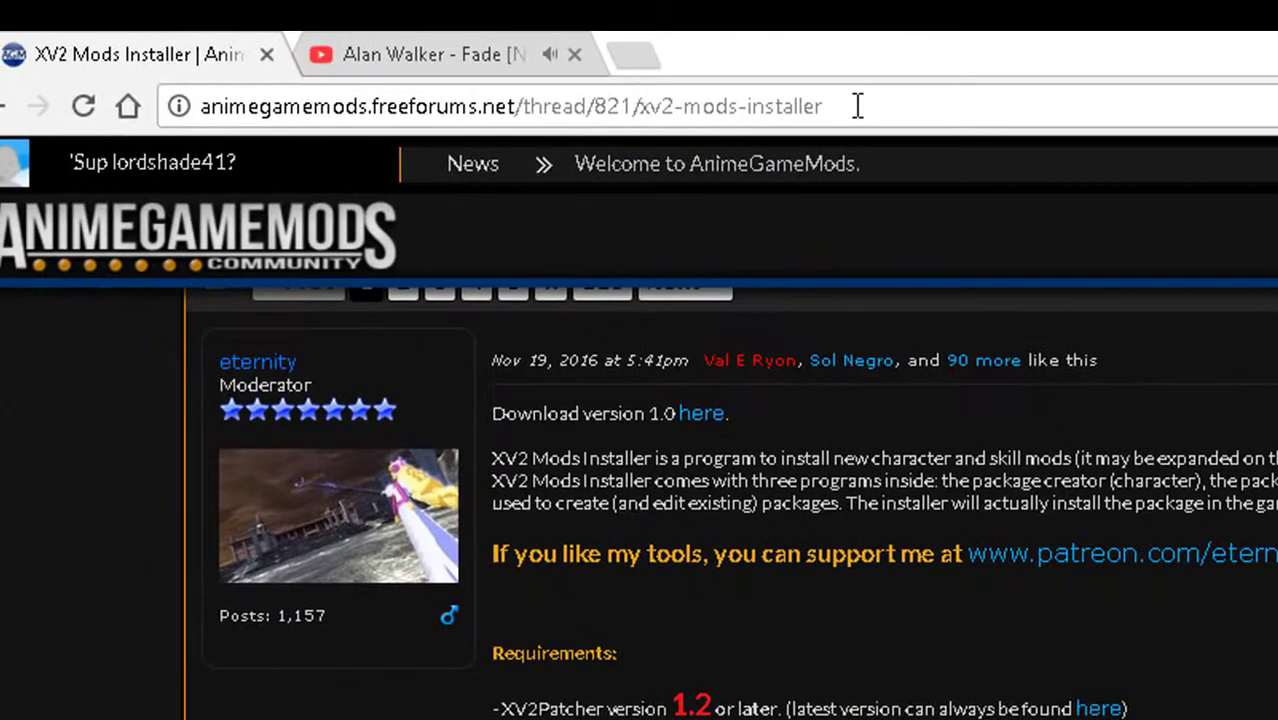
key(ctrl+l)
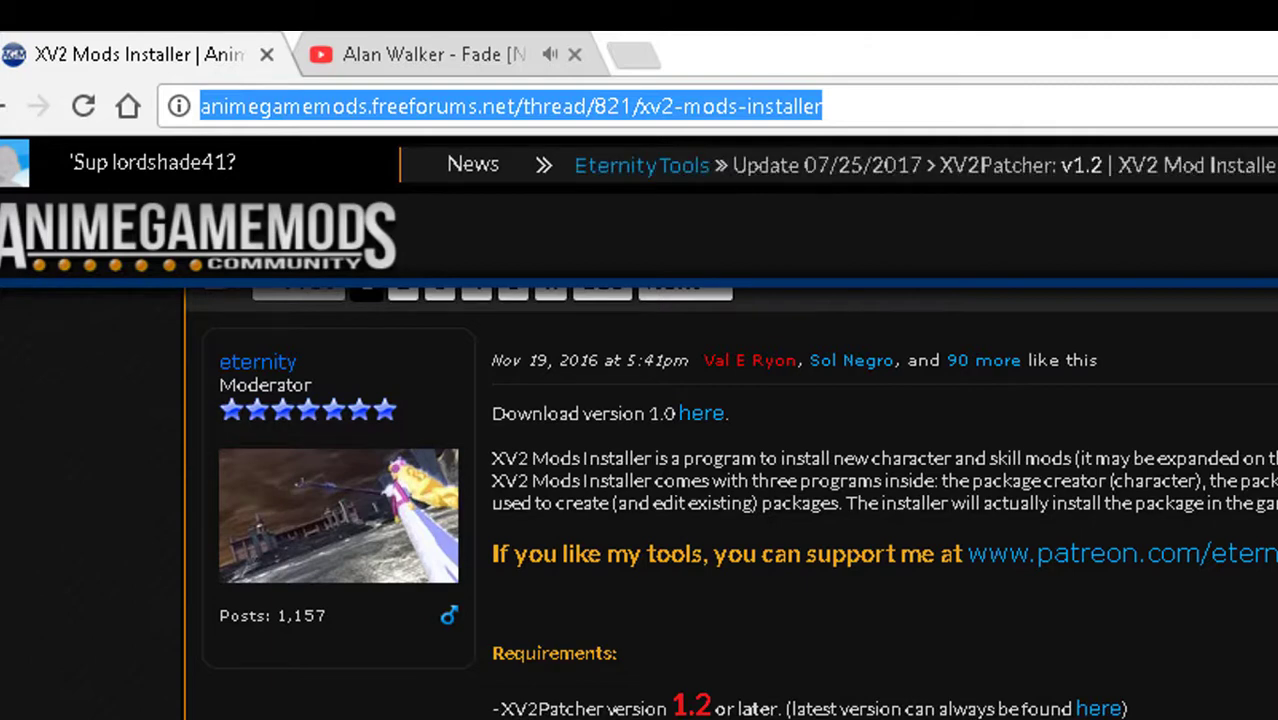
key(alt+Tab)
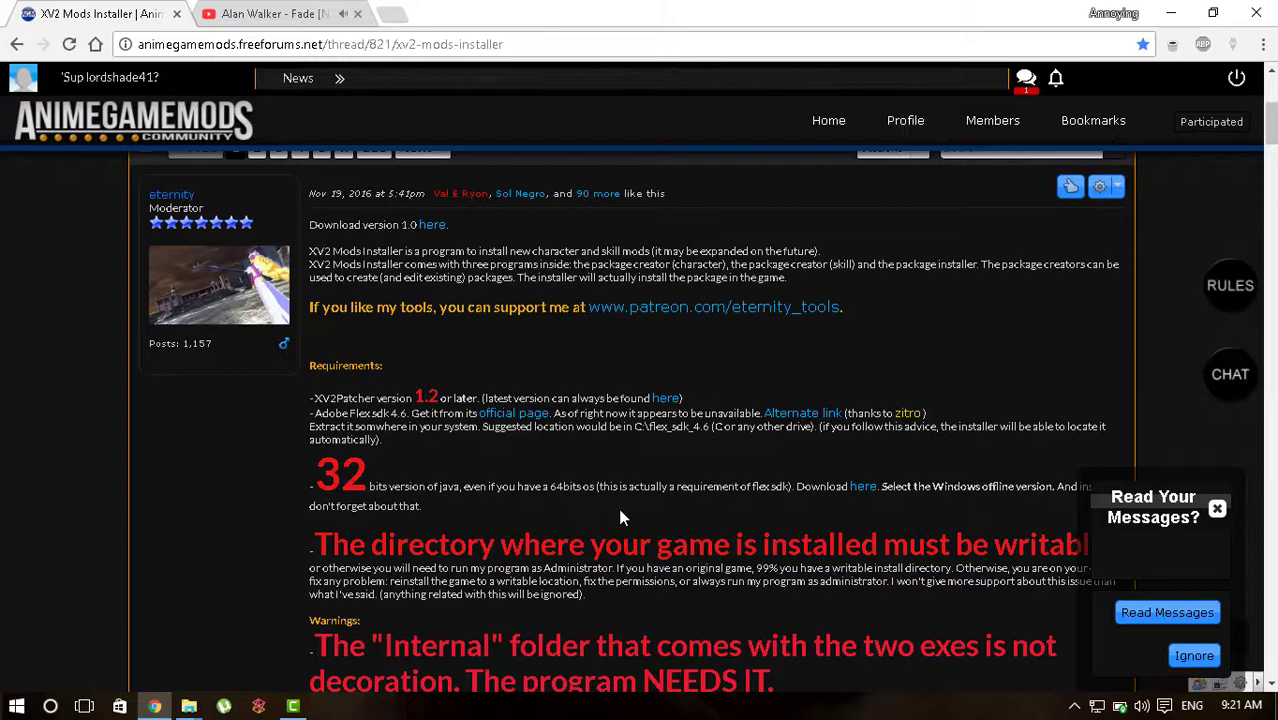
Restore the deleted Java folder from the Recycle Bin to Program Files (x86), granting permission.
click(1171, 12)
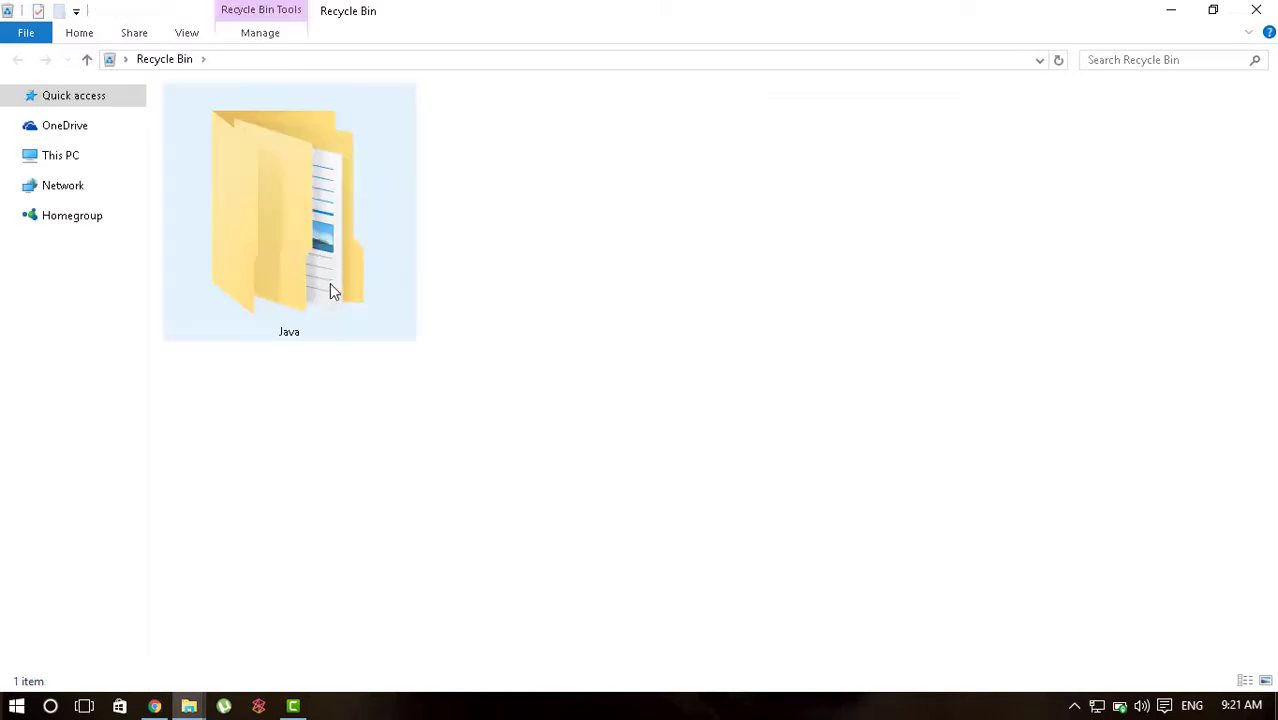
drag(268, 372, 372, 240)
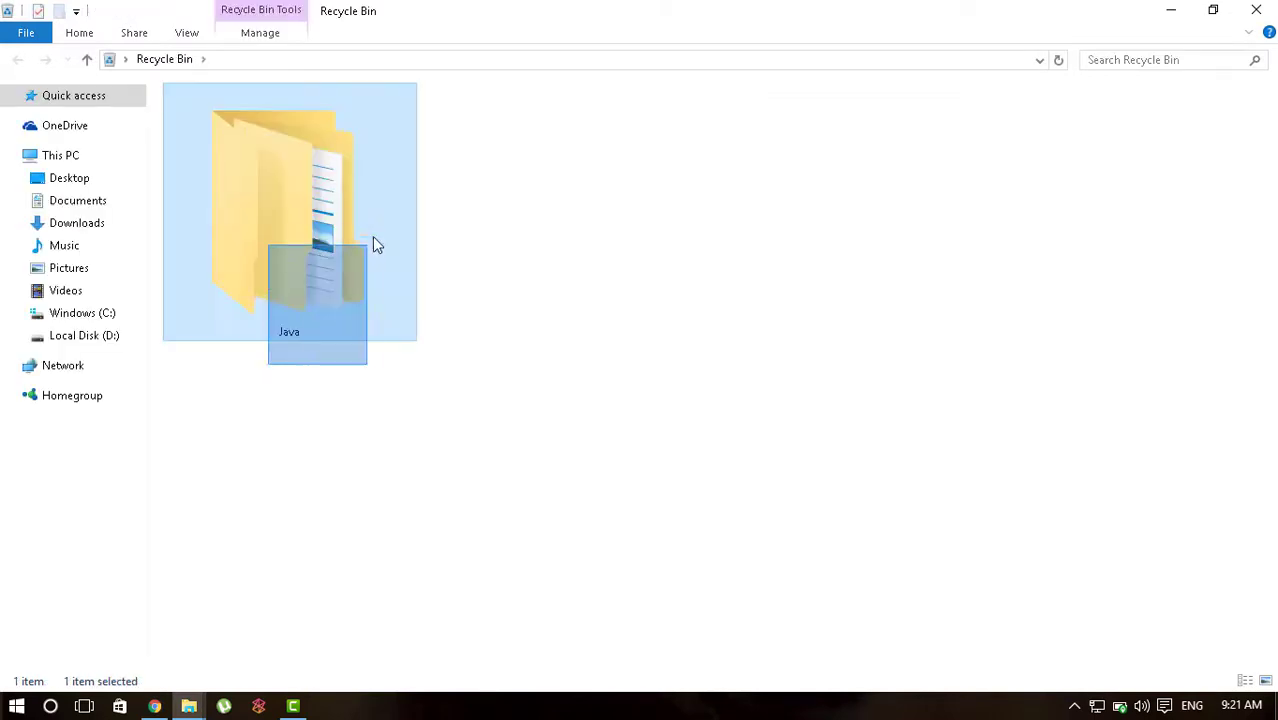
right_click(278, 150)
click(300, 157)
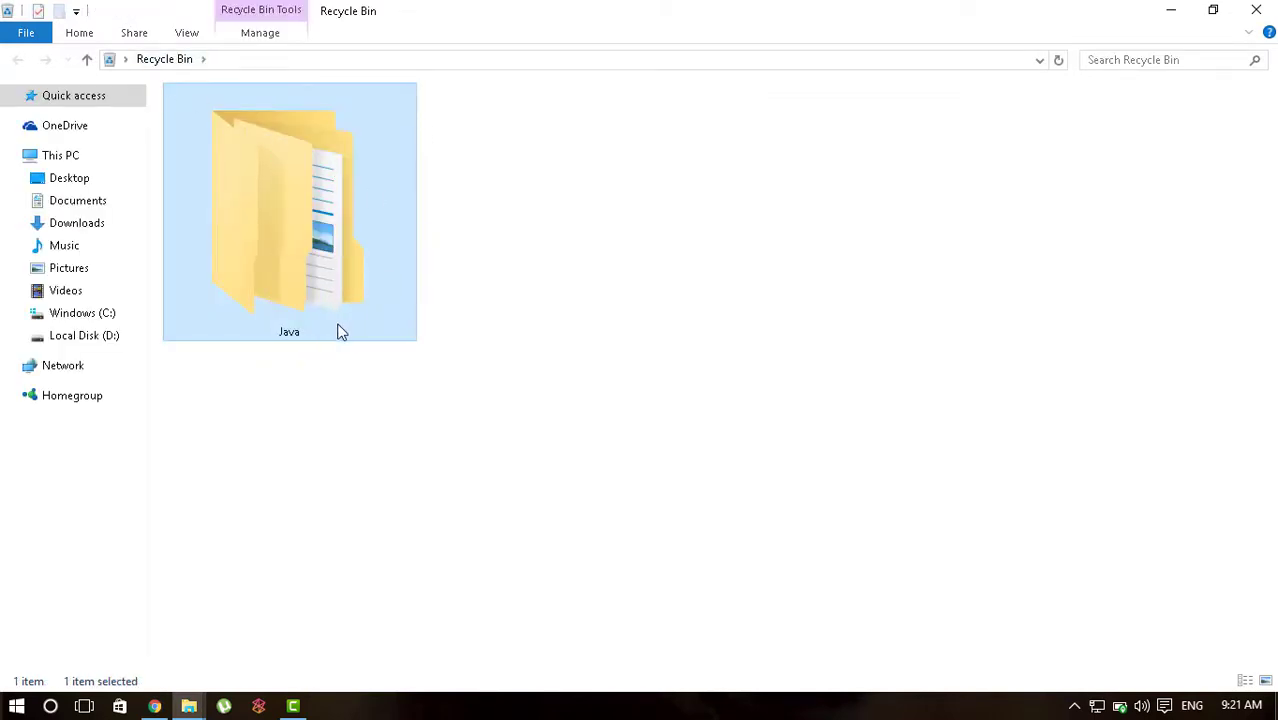
click(596, 232)
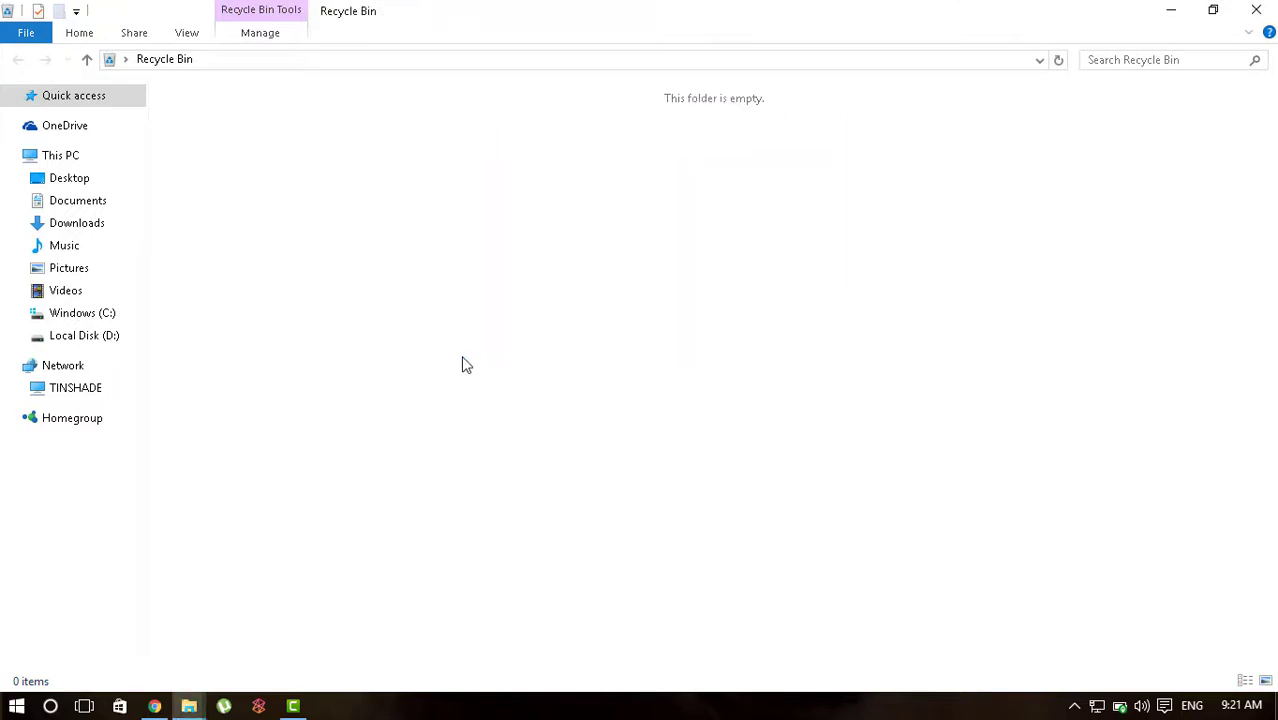
mouse_move(84, 335)
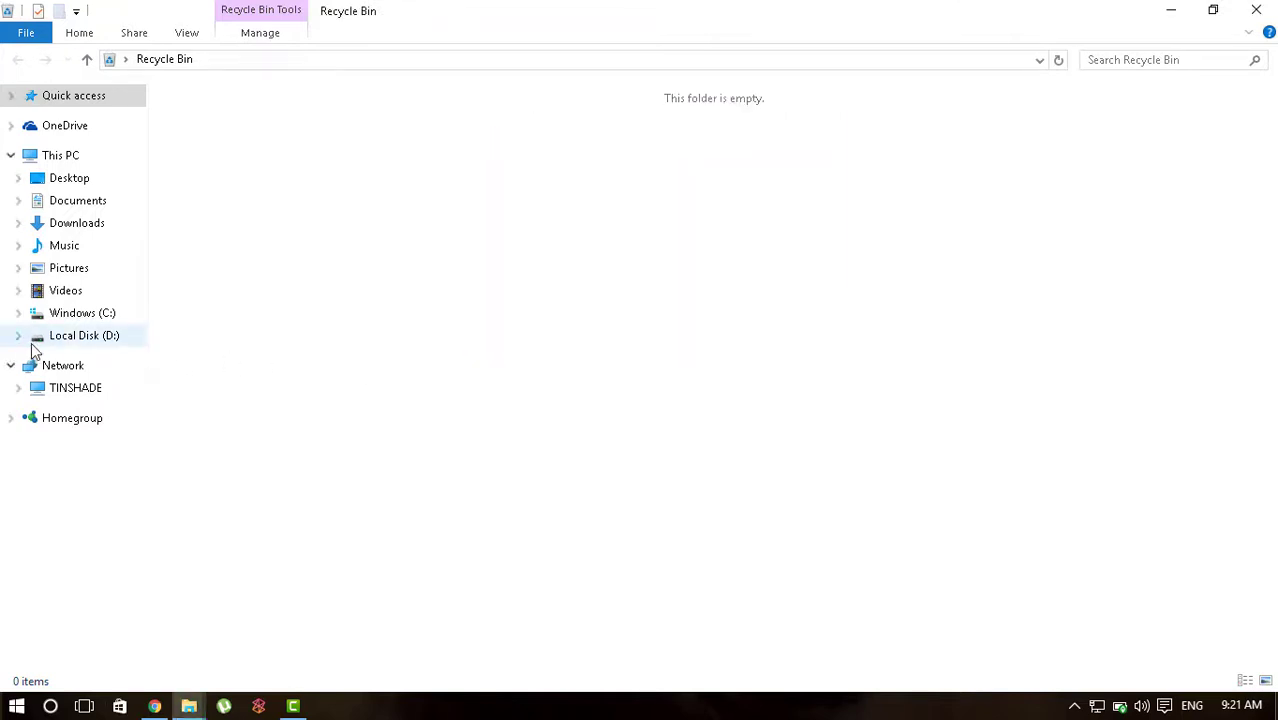
Reopen Goku-Ultra-Instinct.x2m from the DBXV2 Mods folder on drive D: in the installer.
click(54, 341)
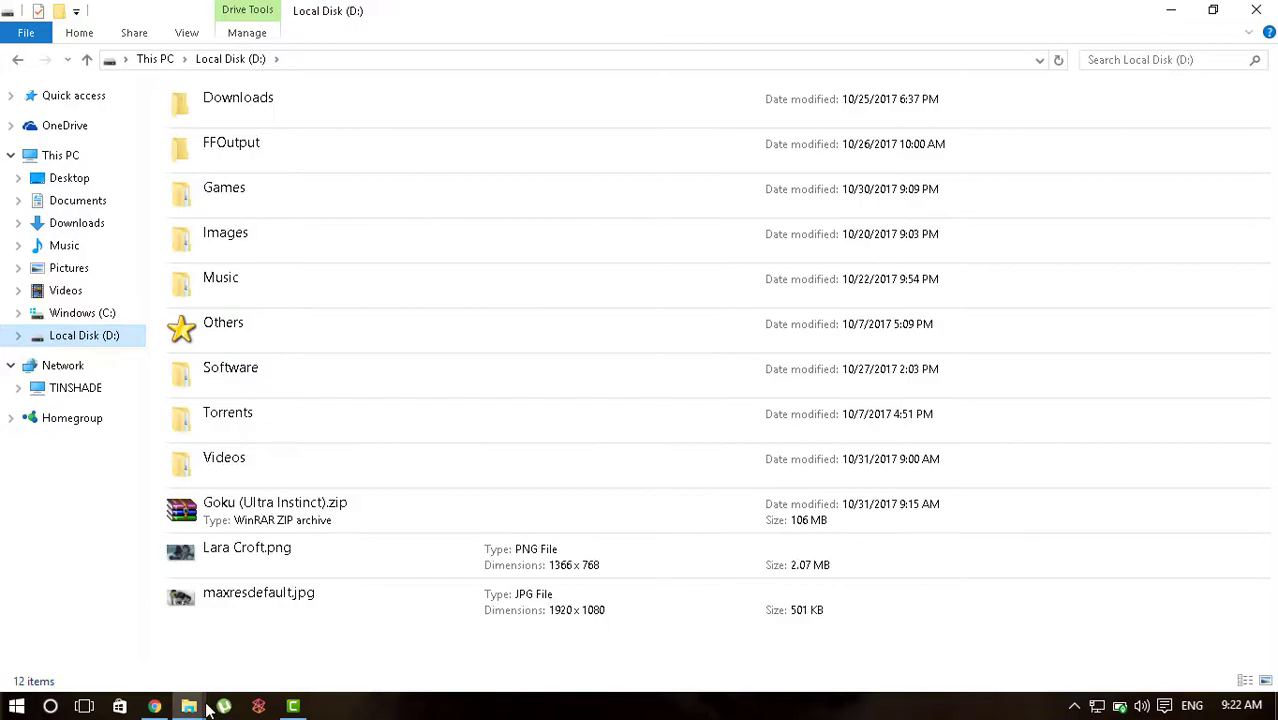
mouse_move(189, 707)
click(148, 651)
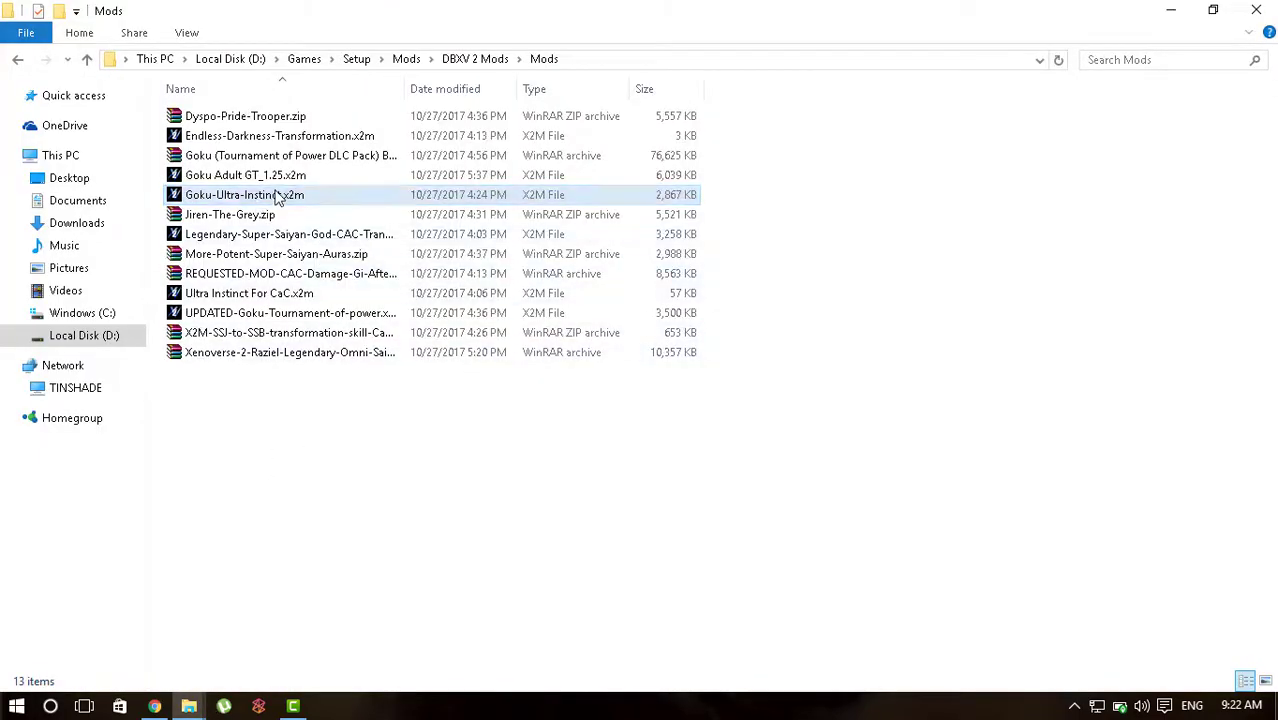
double_click(280, 197)
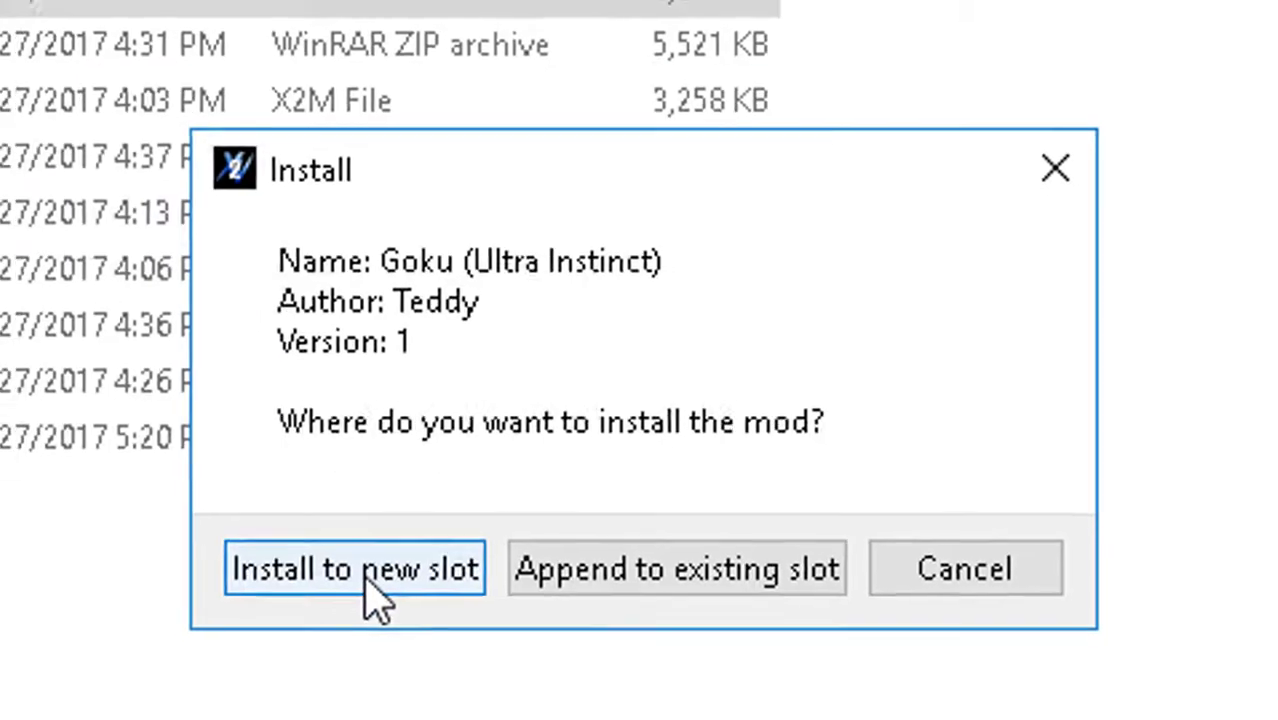
Install Goku (Ultra Instinct) to a new slot while the Flex compiler runs, then return to drive D:.
click(360, 585)
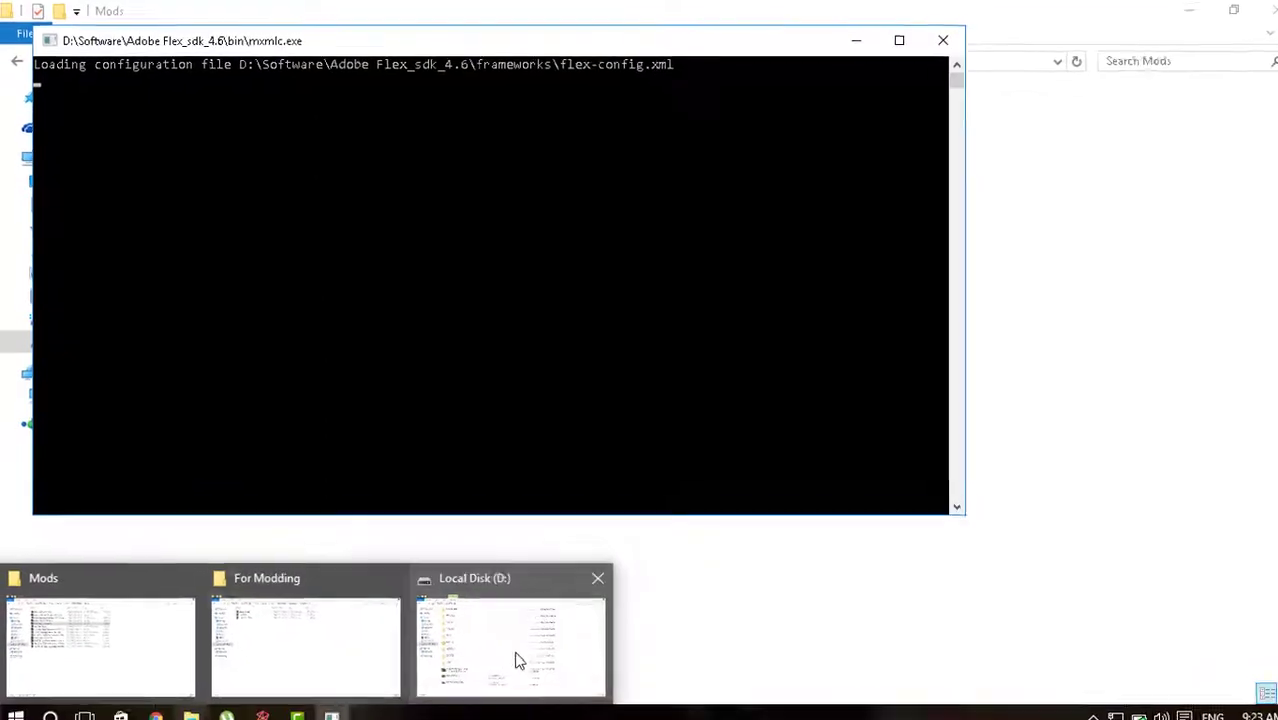
mouse_move(188, 706)
click(513, 657)
Browse into D:\Games\DRAGON BALL XENOVERSE 2 to view its 17 items.
double_click(269, 189)
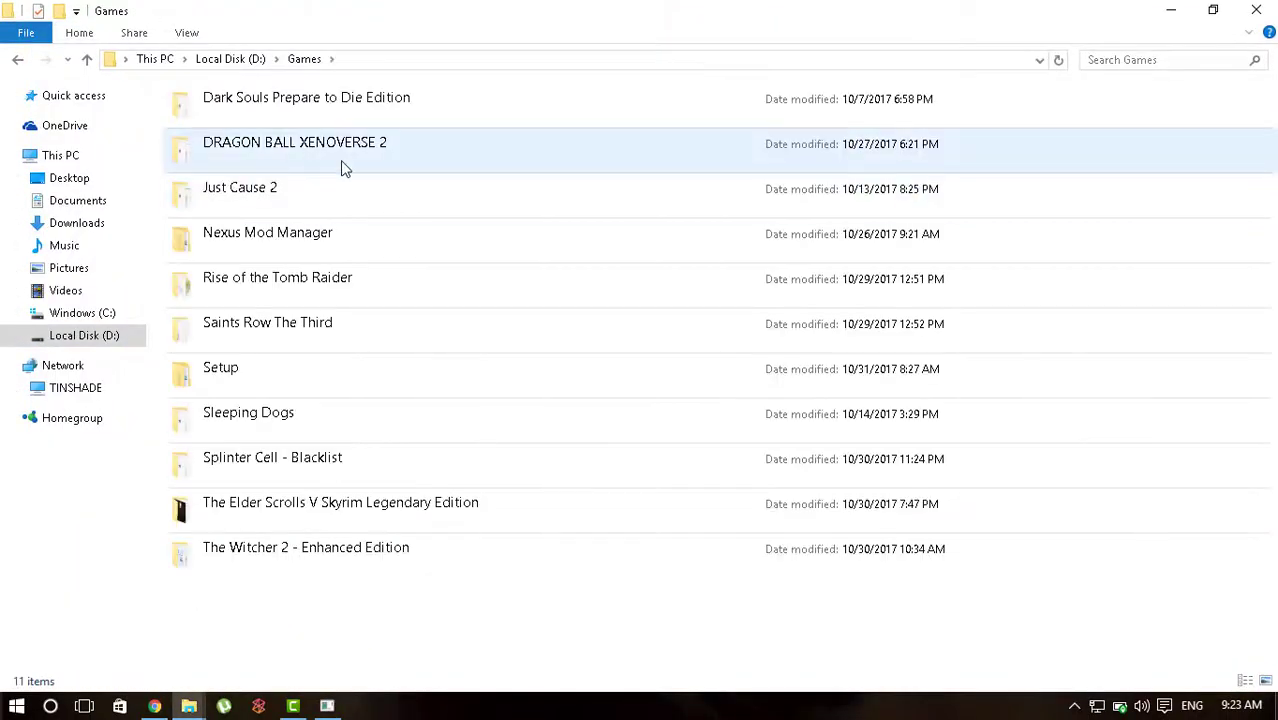
double_click(340, 160)
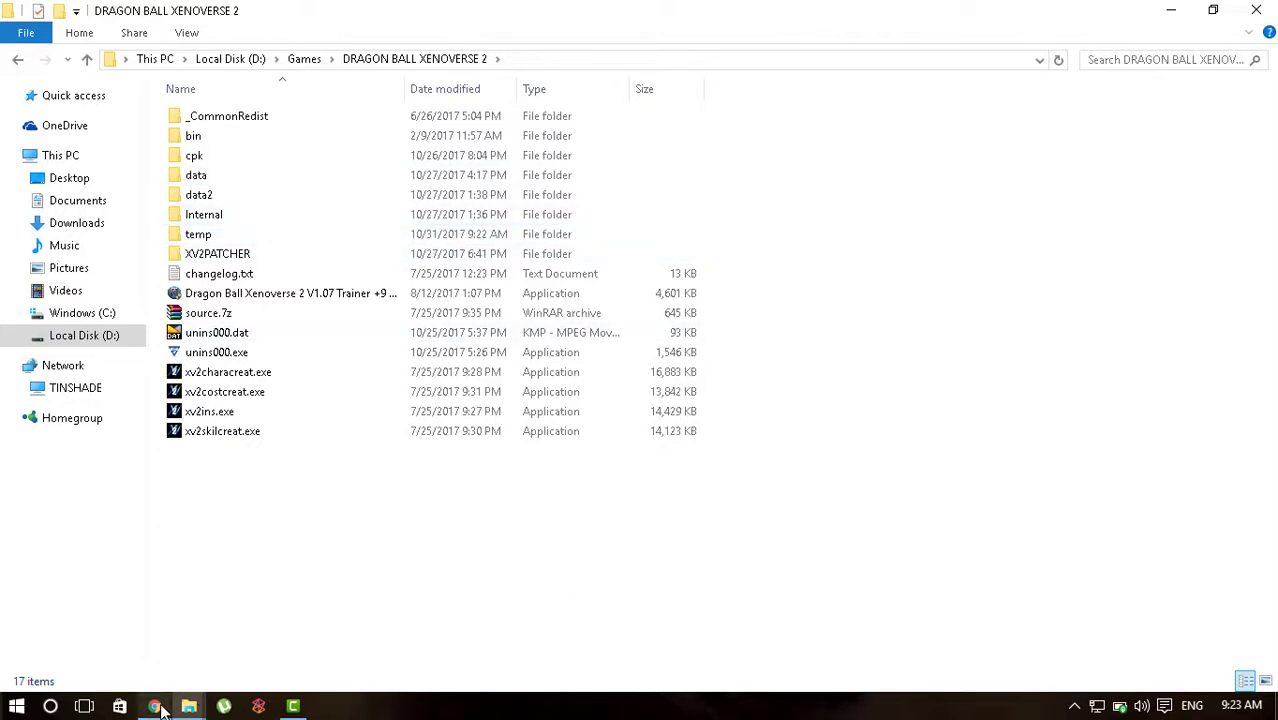
Return to the Chrome forum thread and scroll to its Troubleshooting guide for compiler errors.
mouse_move(155, 706)
click(156, 650)
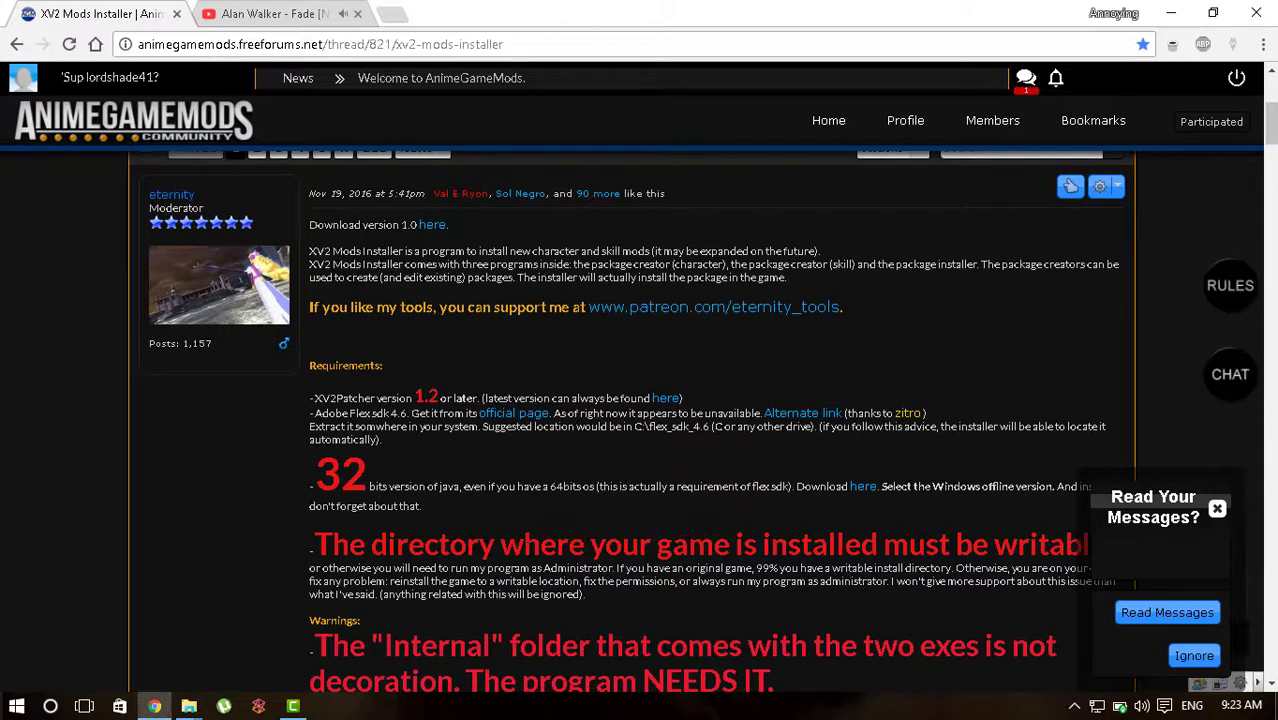
scroll(640, 420, down, 4)
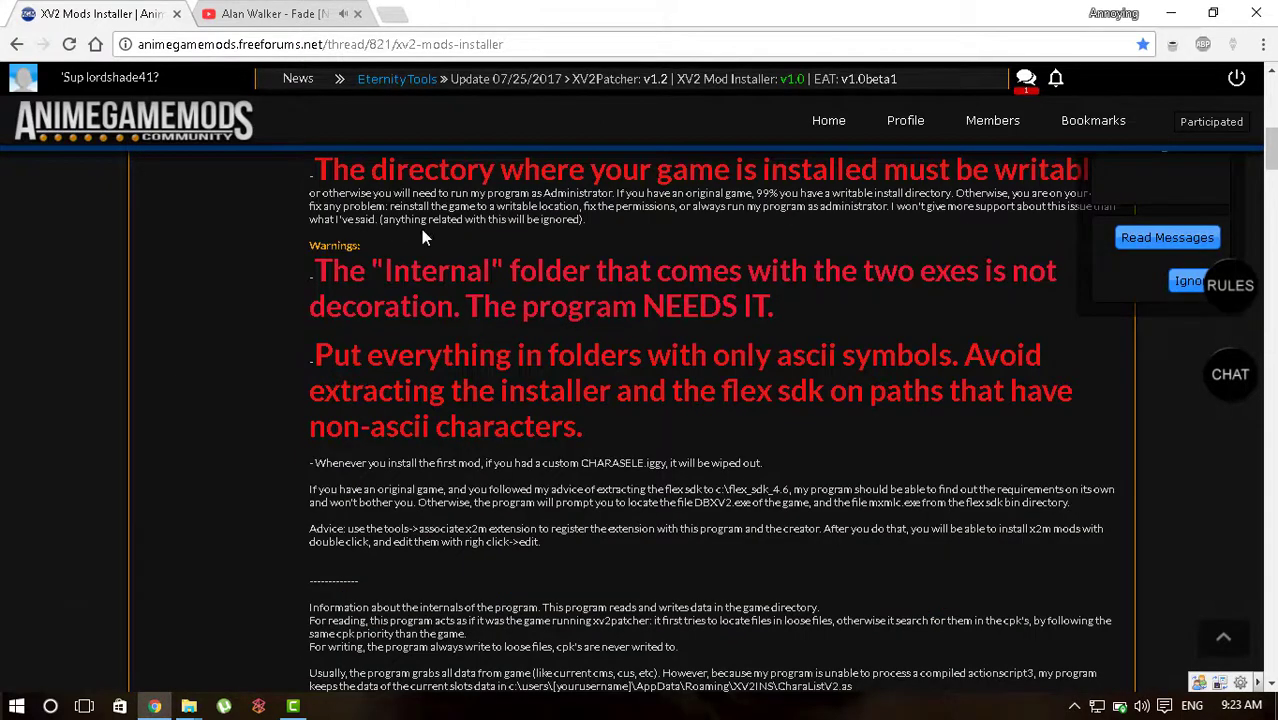
scroll(421, 231, up, 4)
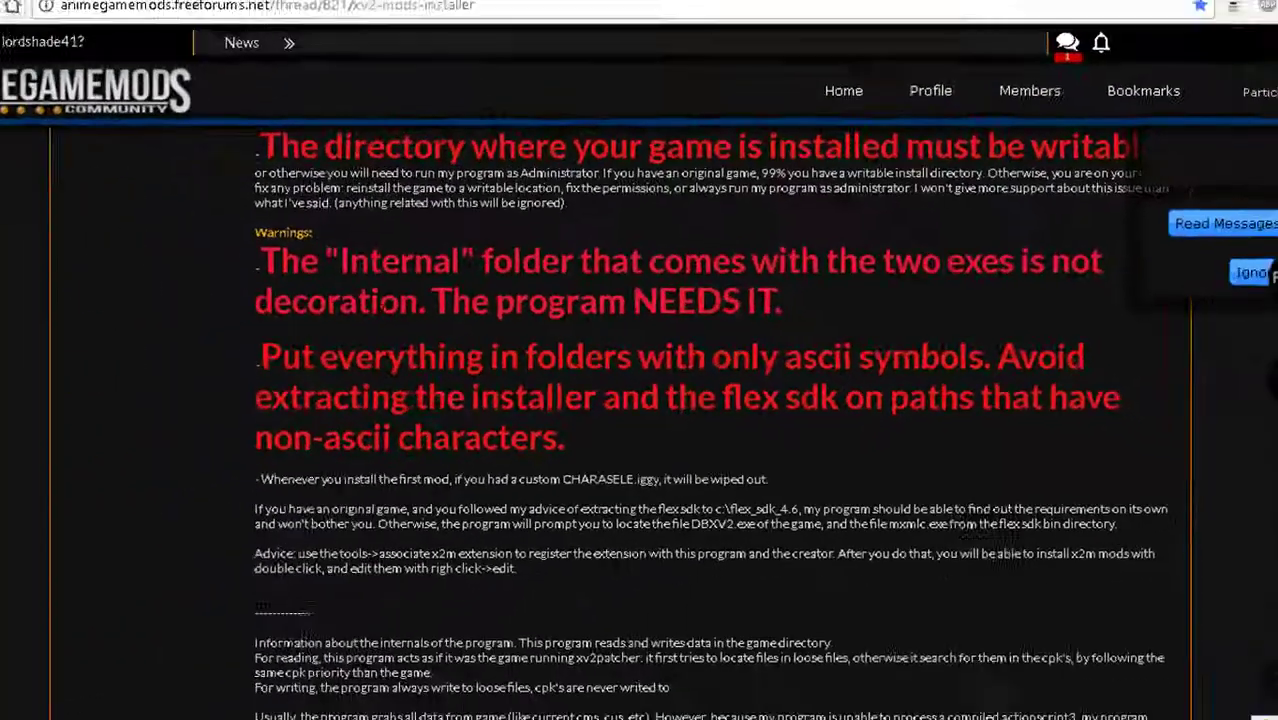
Scroll the forum post back to the top, showing the download link and Requirements list.
scroll(455, 381, down, 4)
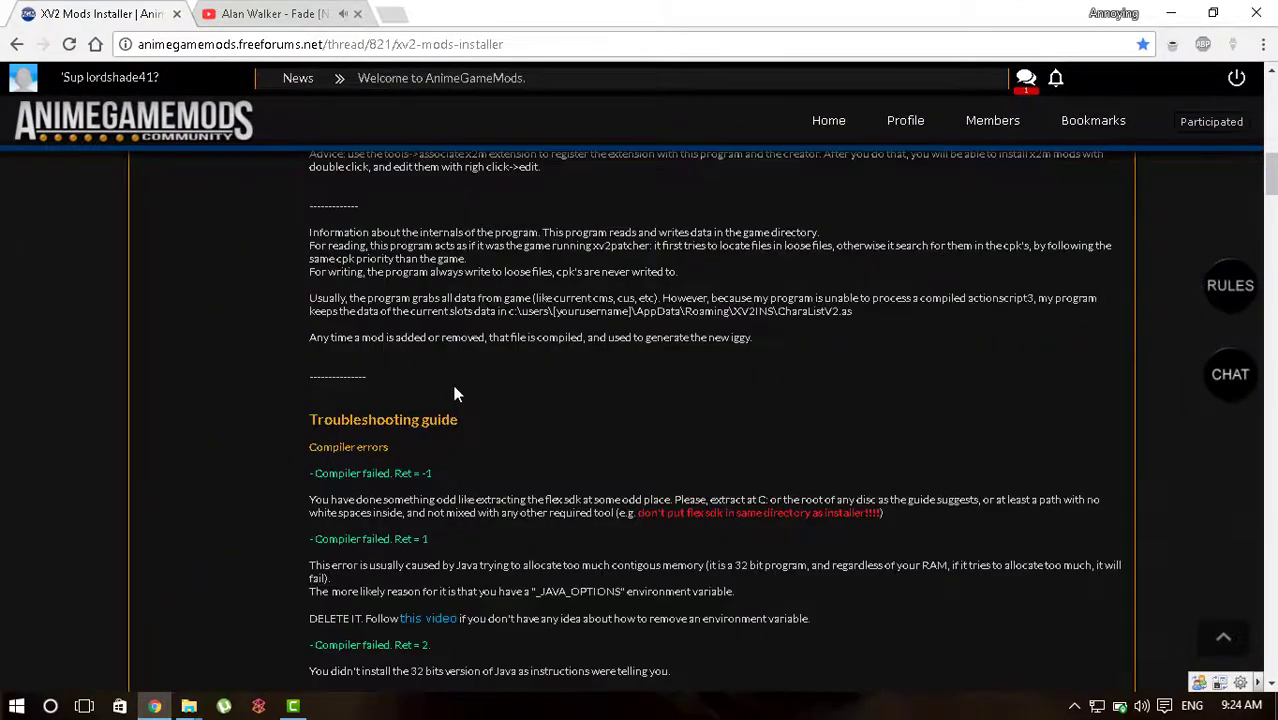
scroll(455, 381, up, 10)
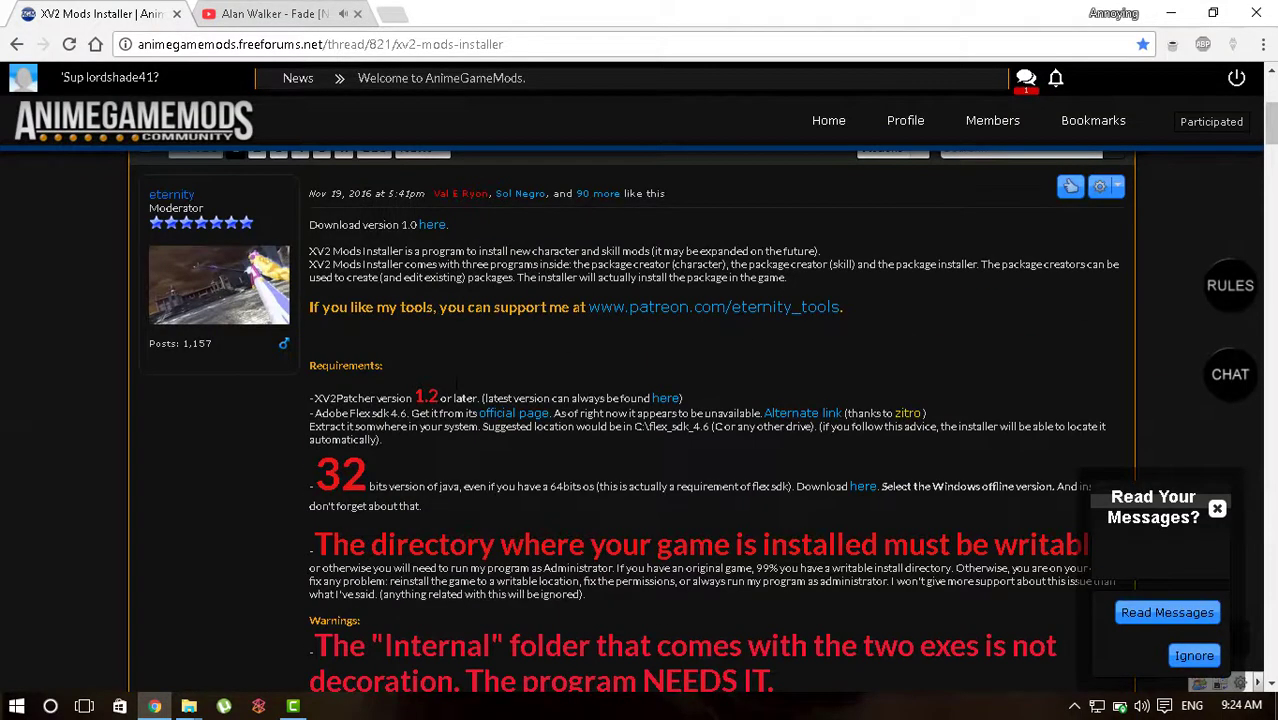